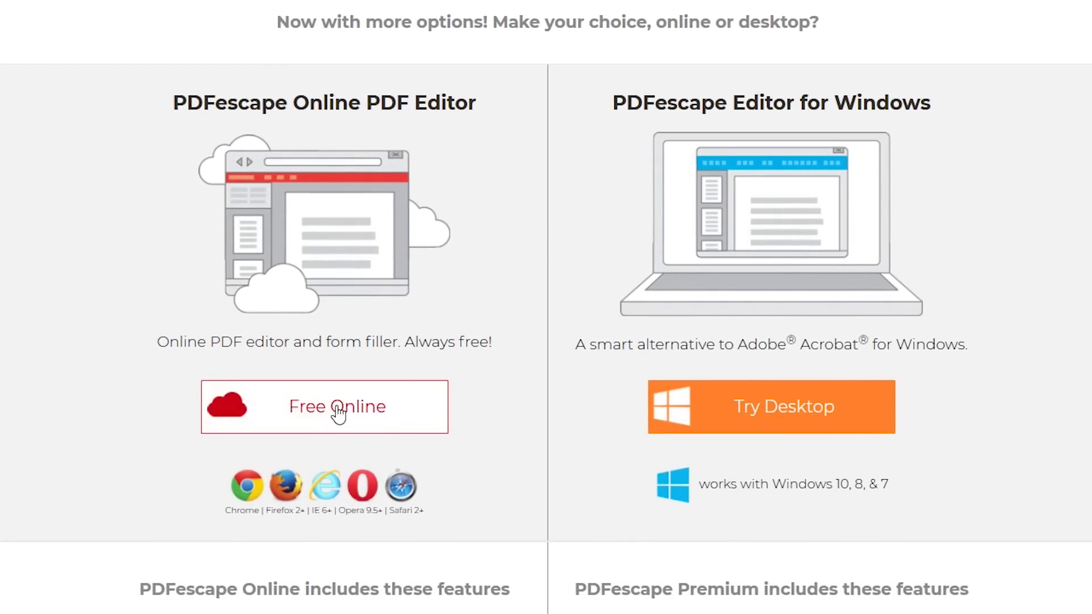
# Step: Create a blank PDF in PDFescape's free online editor with 1 page at Letter size
pyautogui.click(357, 407)
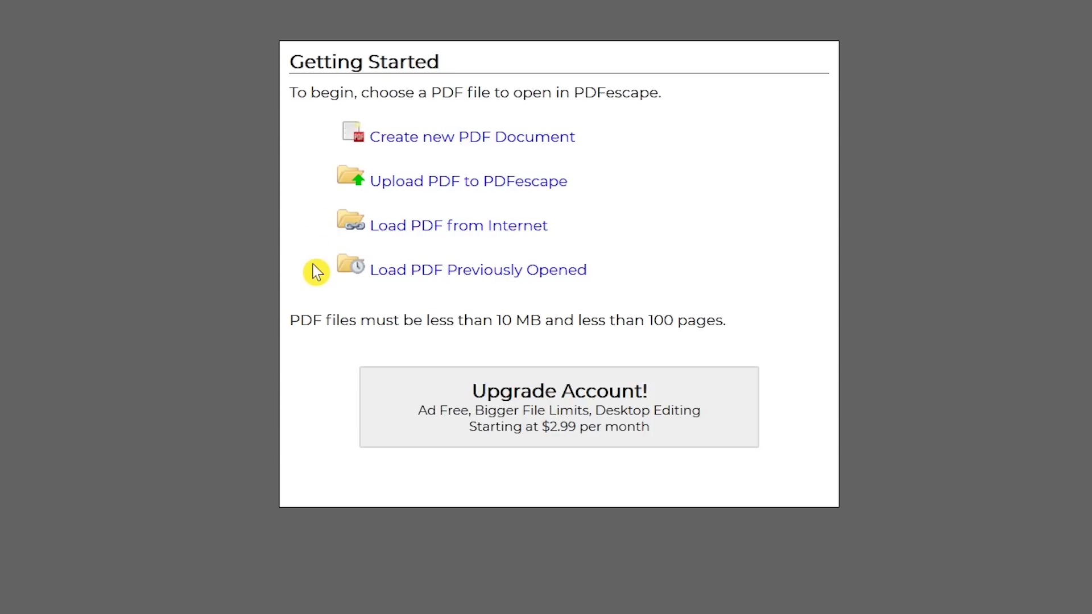
pyautogui.click(416, 141)
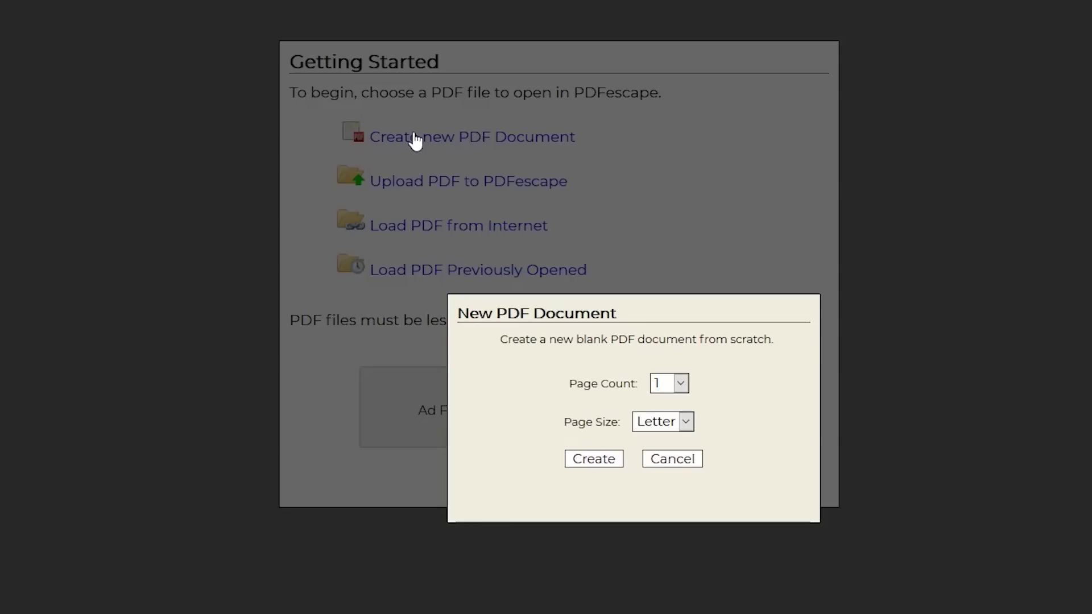
pyautogui.click(681, 384)
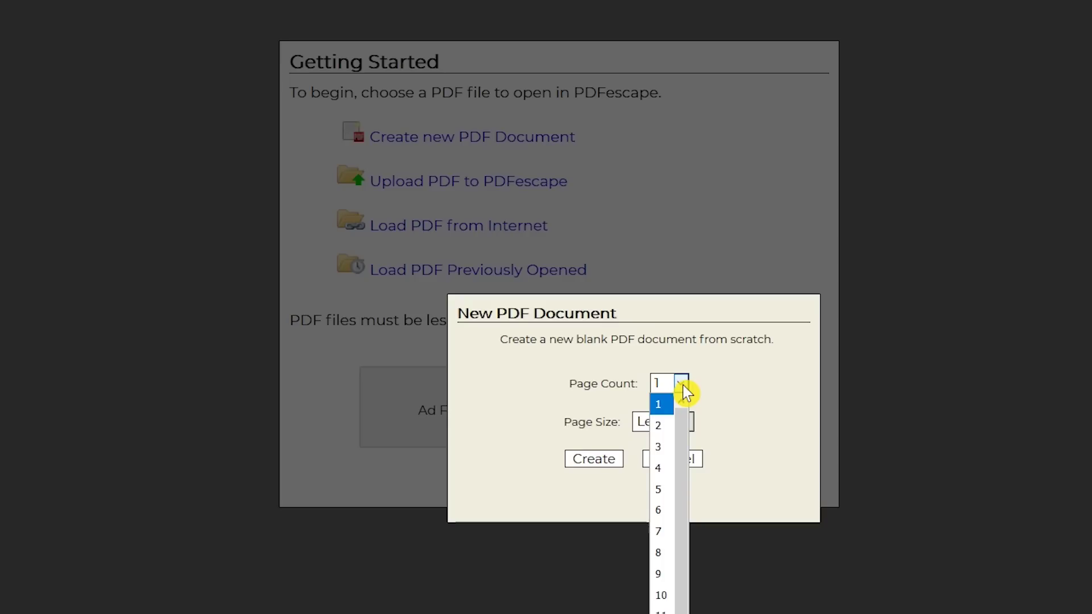
pyautogui.click(683, 387)
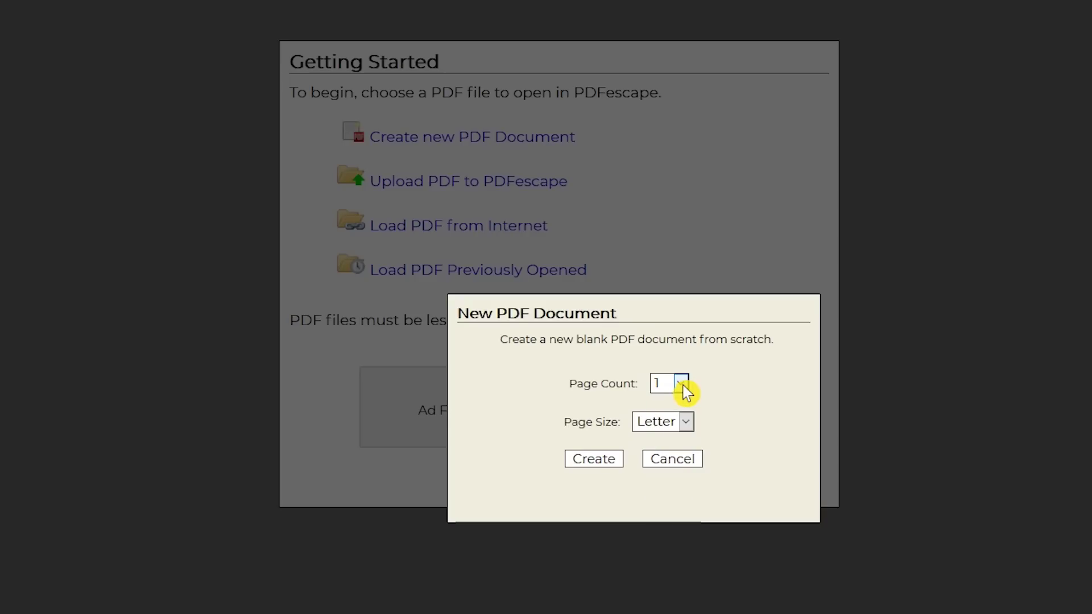
pyautogui.click(590, 461)
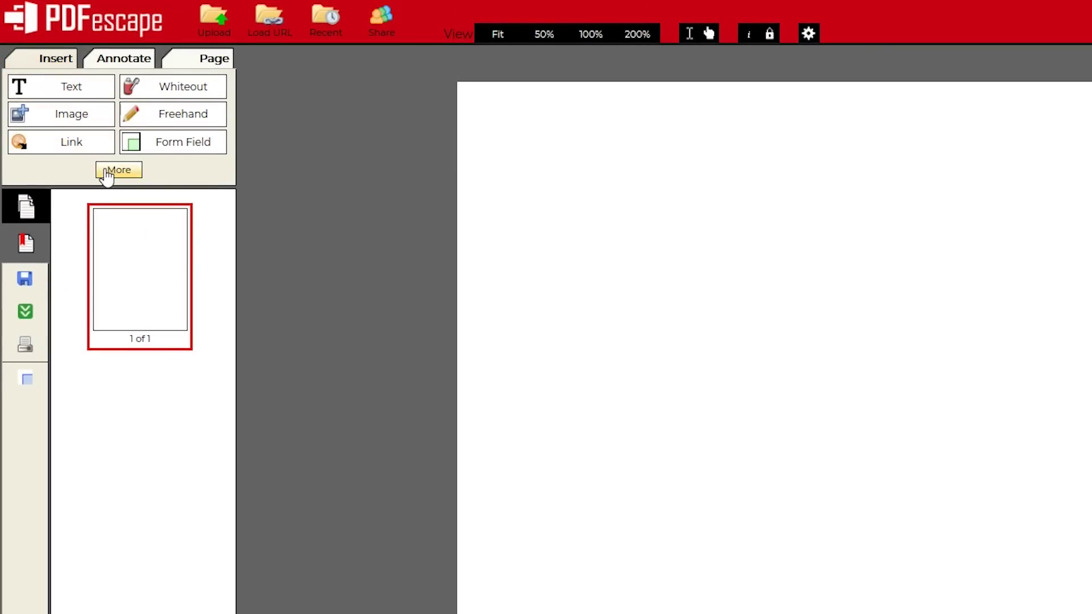
# Step: Browse the More, Annotate and Page tools, then download the blank PDF as New_Blank_Document.pdf
pyautogui.click(110, 171)
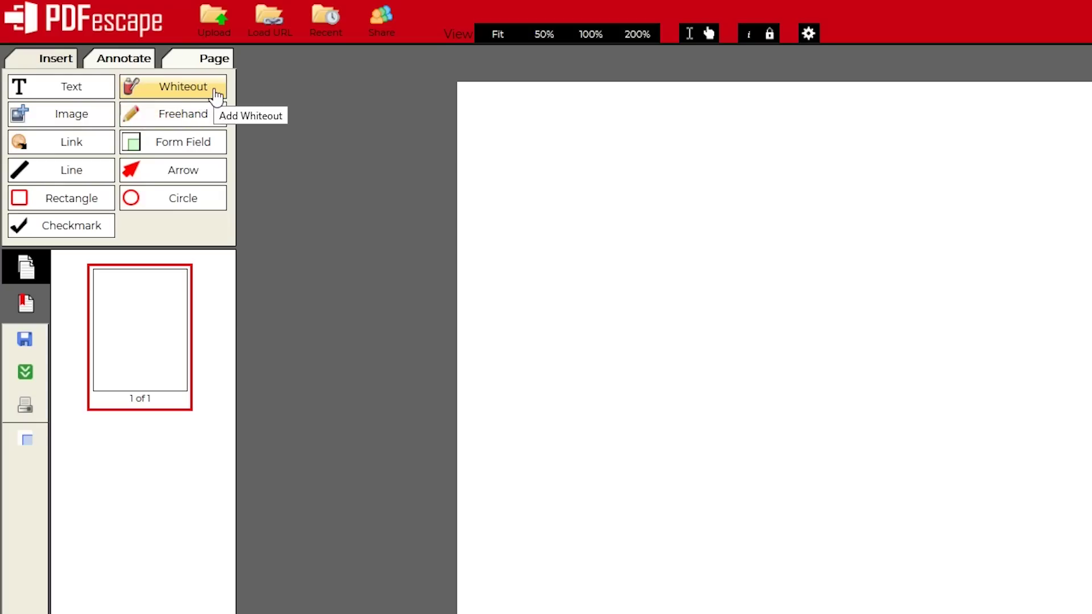
pyautogui.click(123, 58)
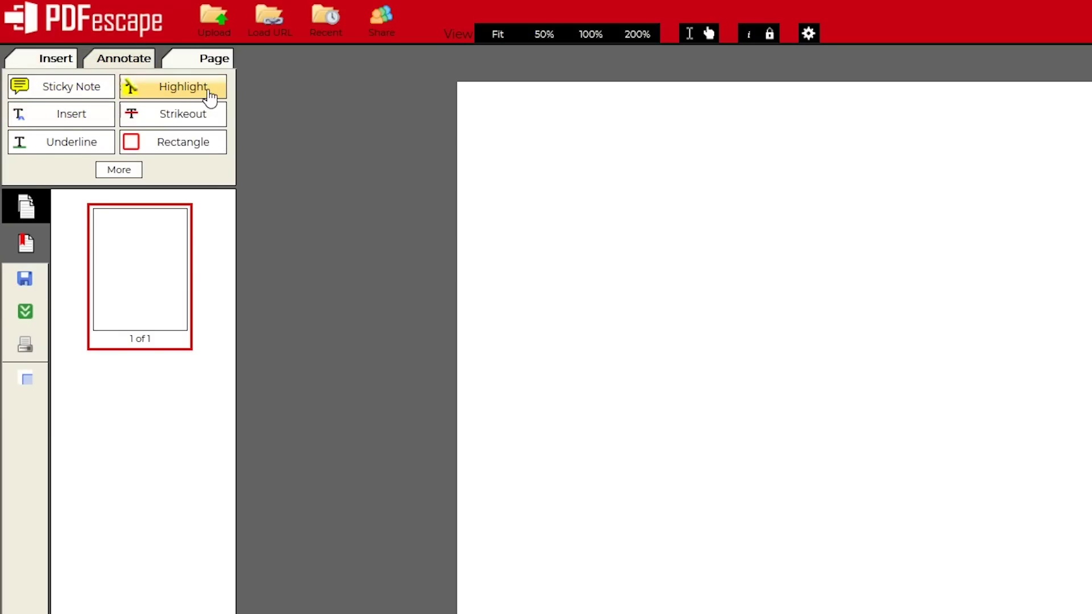
pyautogui.click(222, 61)
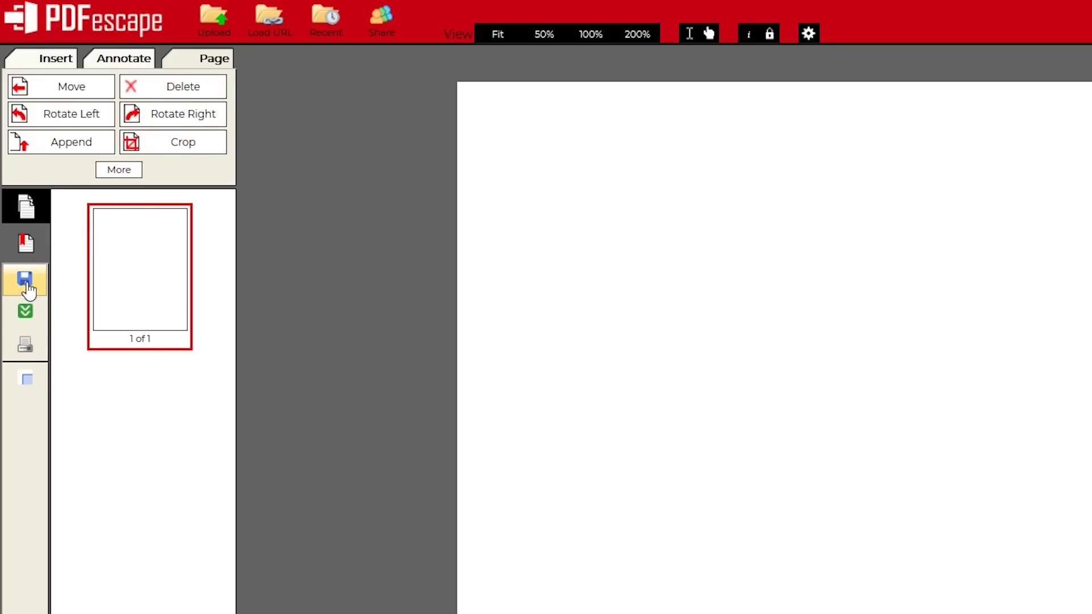
pyautogui.click(26, 312)
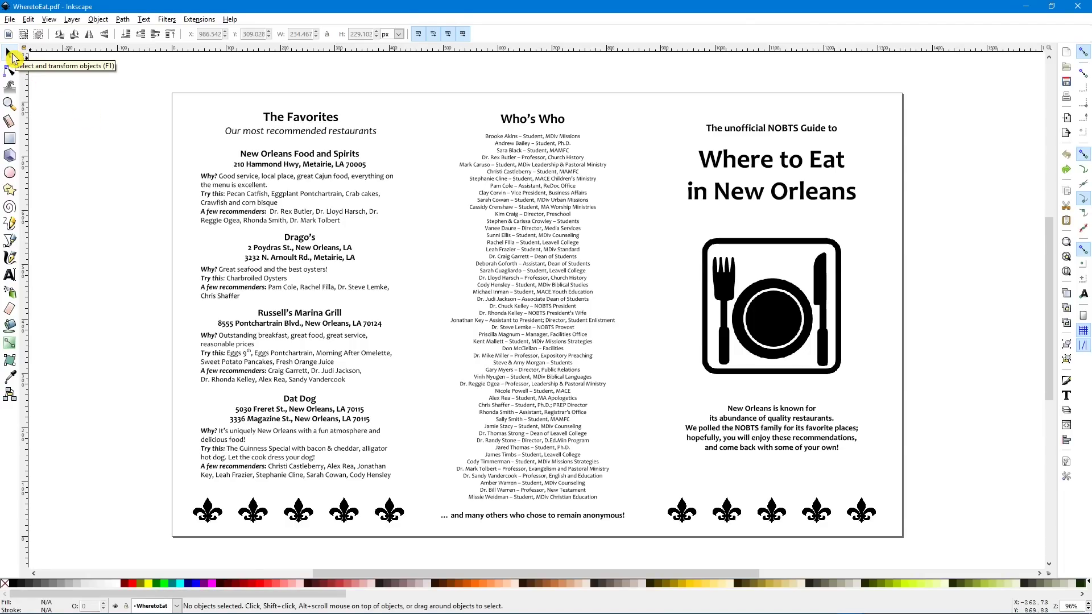
# Step: Scale the plate-and-utensils icon to about 269 by 262 px and nudge it slightly higher
pyautogui.click(11, 55)
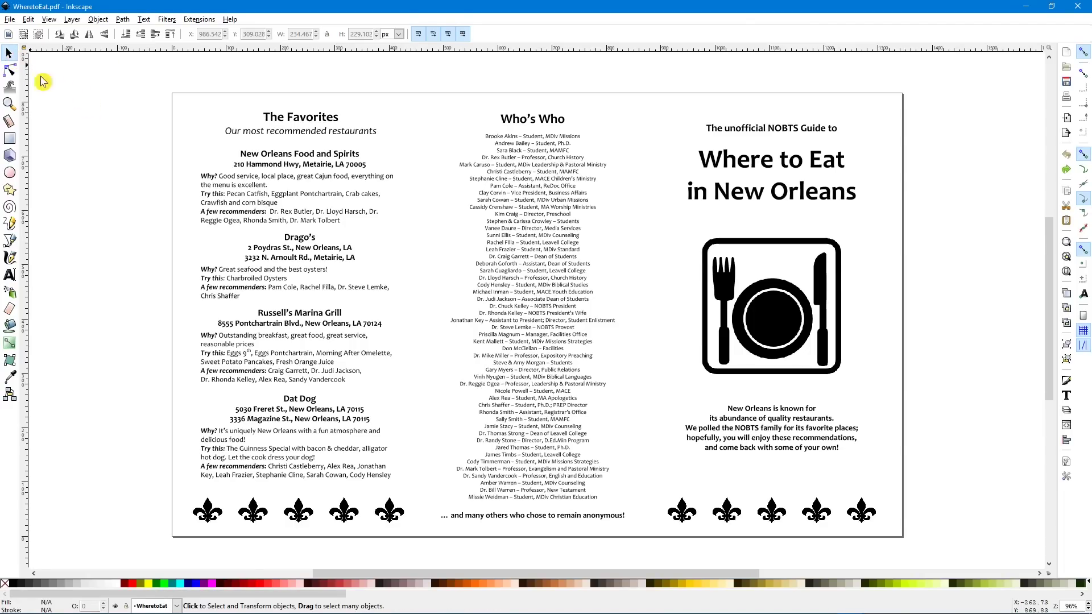
pyautogui.click(777, 313)
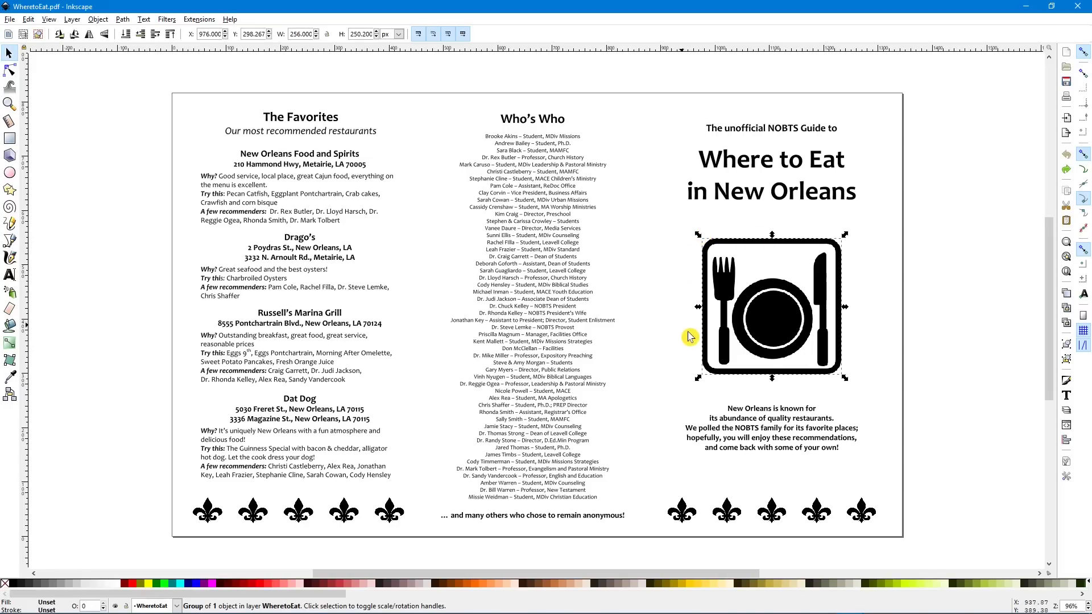
pyautogui.moveTo(701, 385)
pyautogui.mouseDown()
pyautogui.moveTo(713, 373)
pyautogui.moveTo(705, 385)
pyautogui.mouseUp()
pyautogui.moveTo(702, 310); pyautogui.dragTo(691, 310)
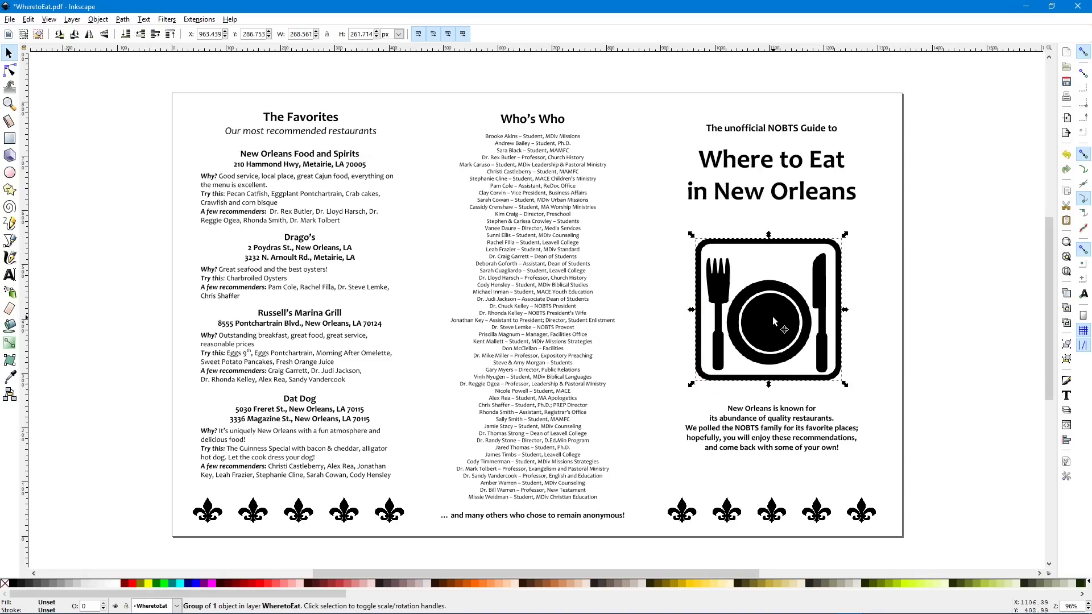
pyautogui.moveTo(774, 313)
pyautogui.mouseDown()
pyautogui.moveTo(787, 295)
pyautogui.moveTo(781, 306)
pyautogui.mouseUp()
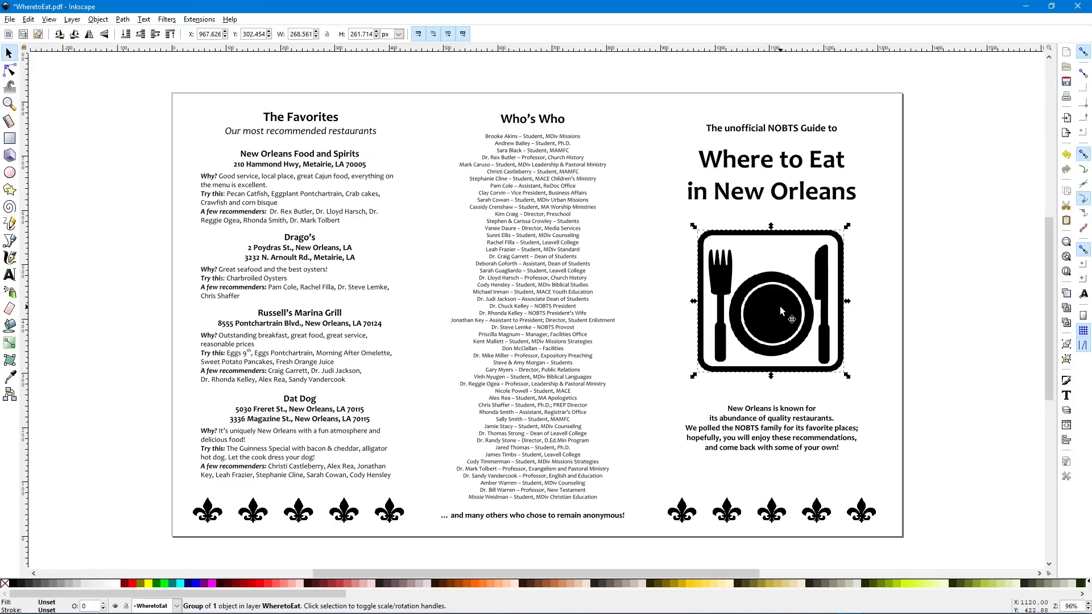
pyautogui.click(10, 326)
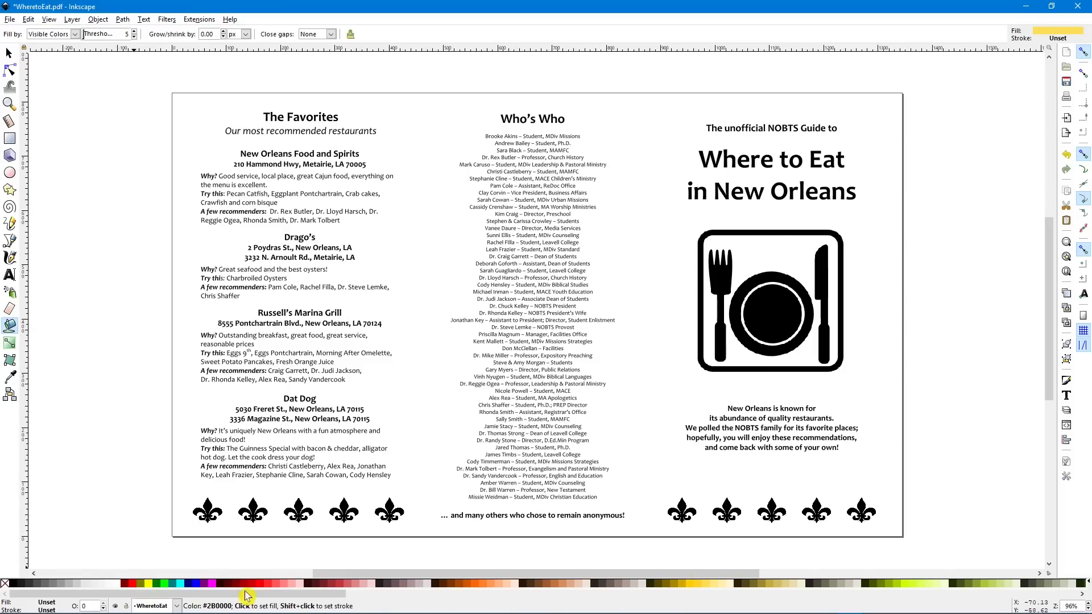
# Step: Fill the plate icon's square background with the yellow palette swatch
pyautogui.click(715, 584)
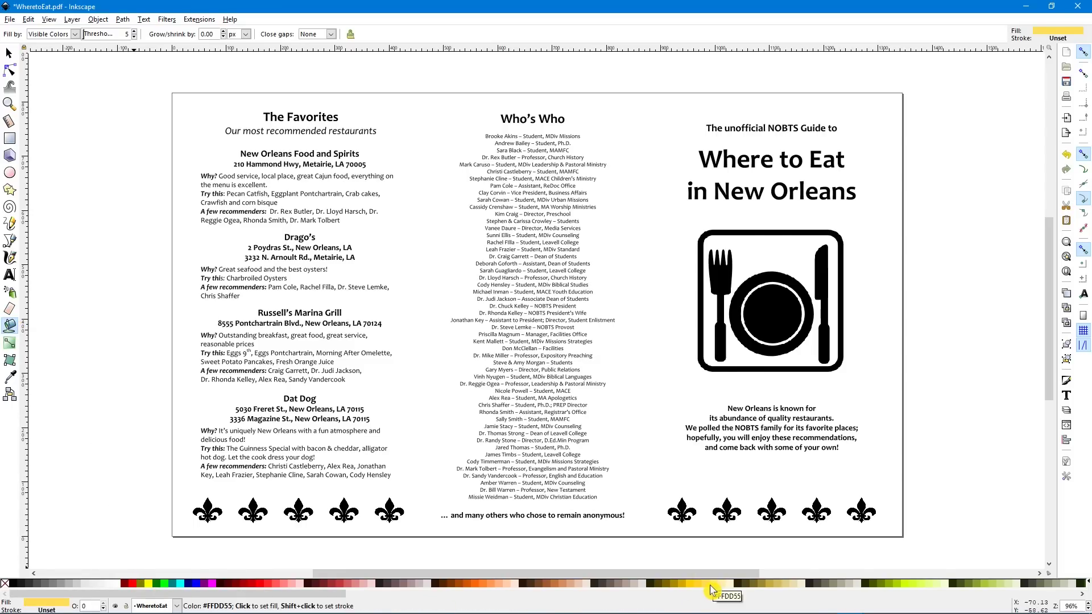
pyautogui.click(789, 259)
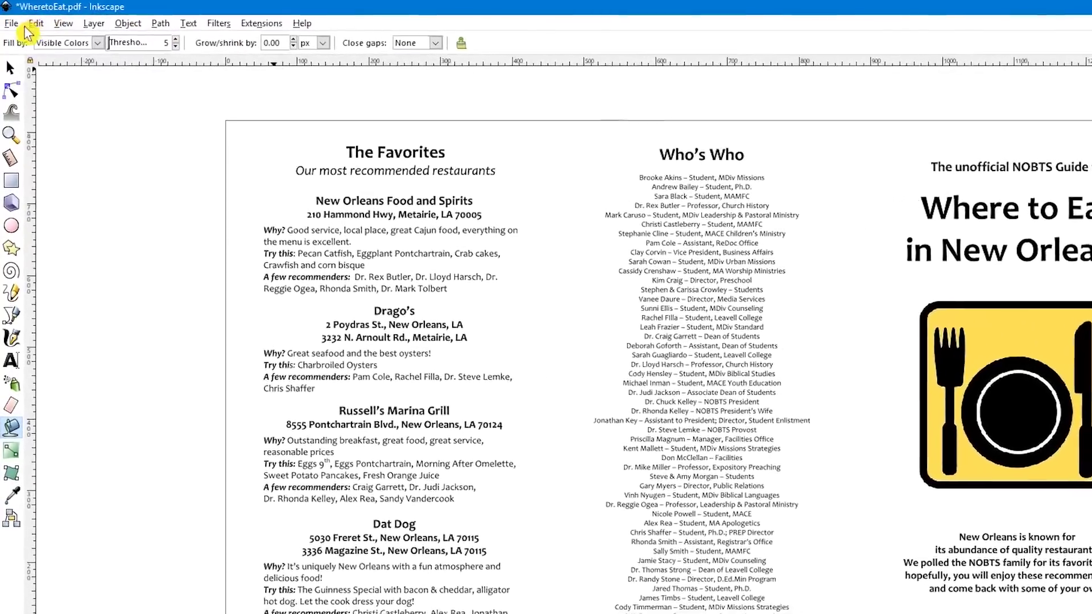
pyautogui.click(12, 25)
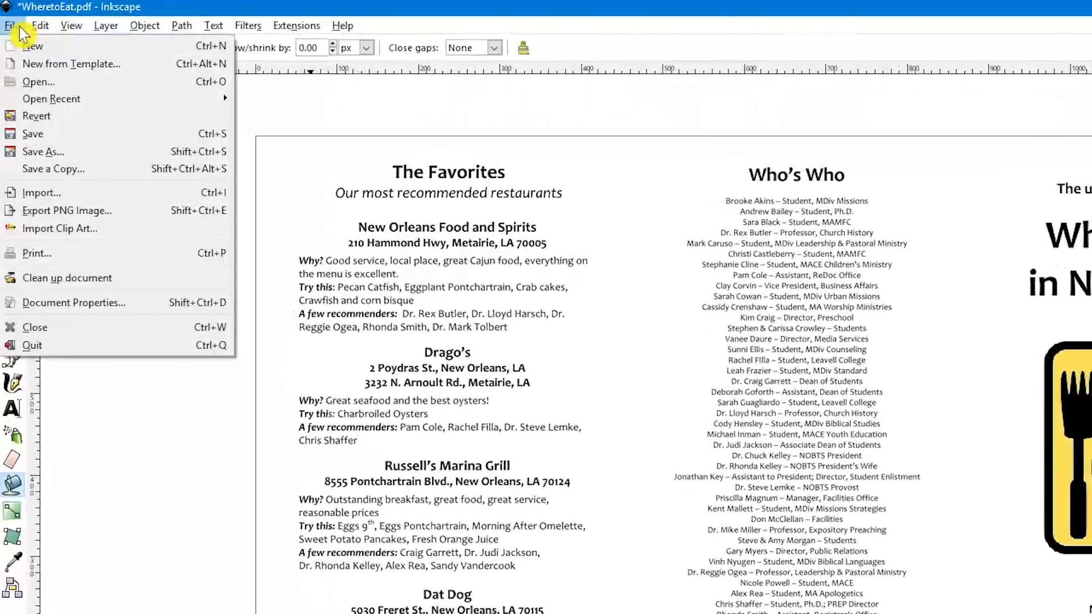
# Step: Save the drawing into the Test folder as a Portable Document Format (*.pdf) file
pyautogui.click(56, 151)
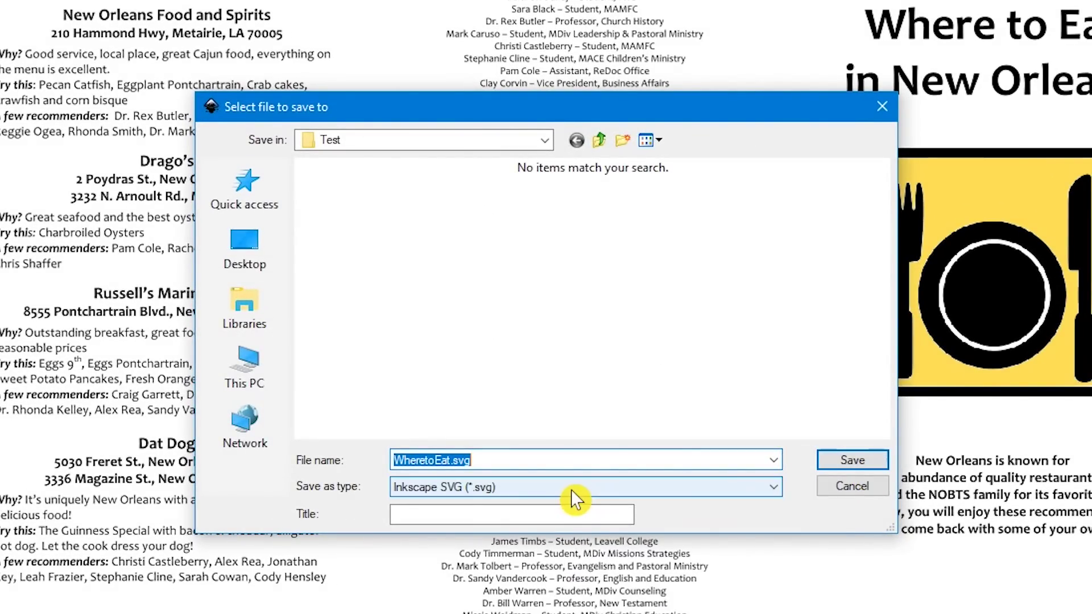
pyautogui.click(781, 499)
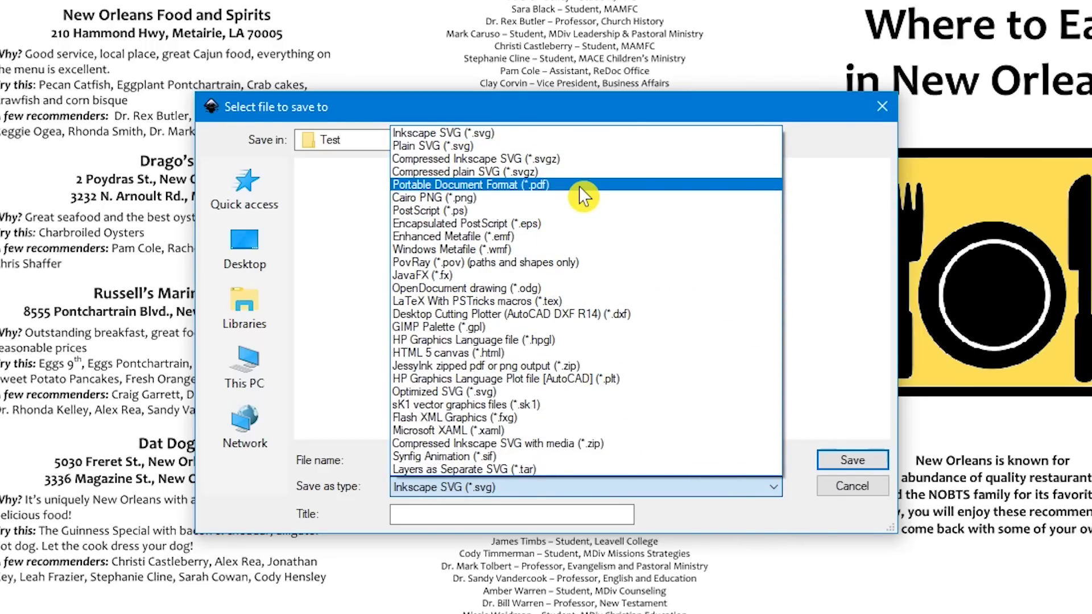
pyautogui.click(584, 196)
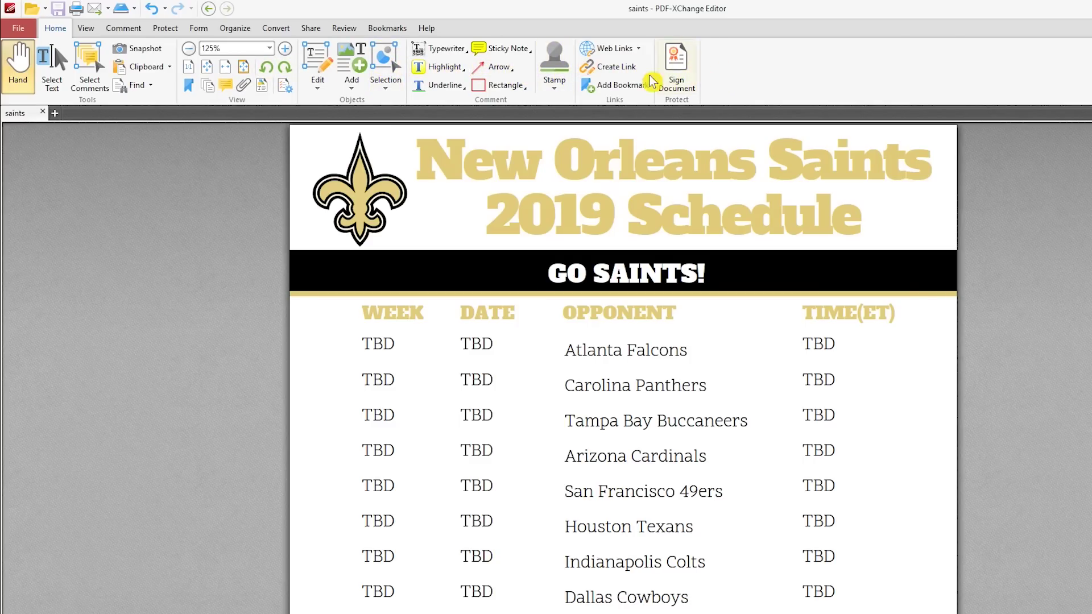
# Step: In Text edit mode, replace 'Falcons' with 'Dirty Birds' in the first Saints opponent
pyautogui.click(321, 95)
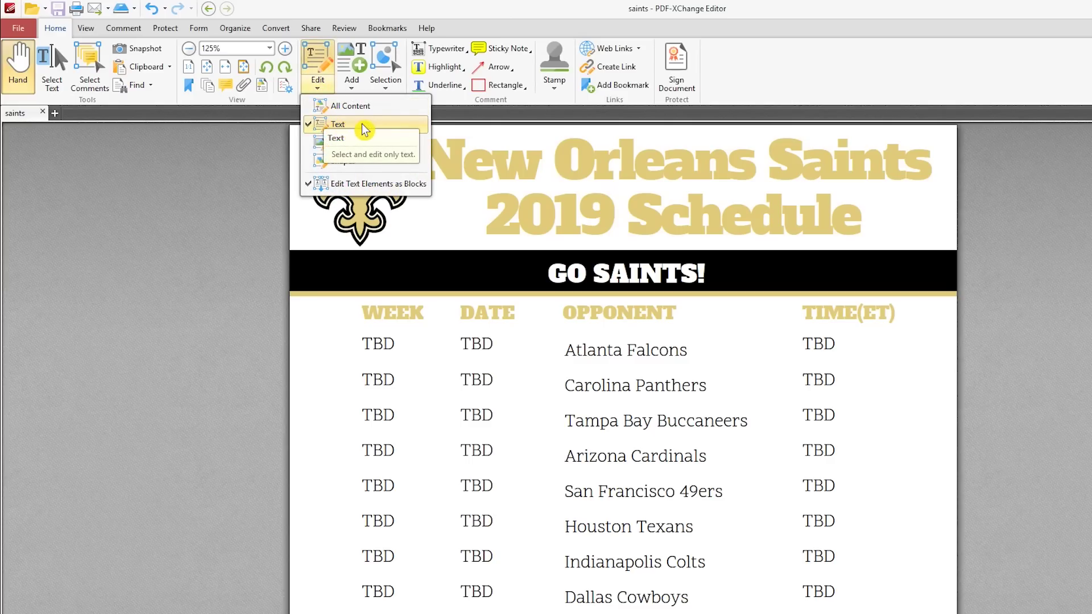
pyautogui.click(337, 126)
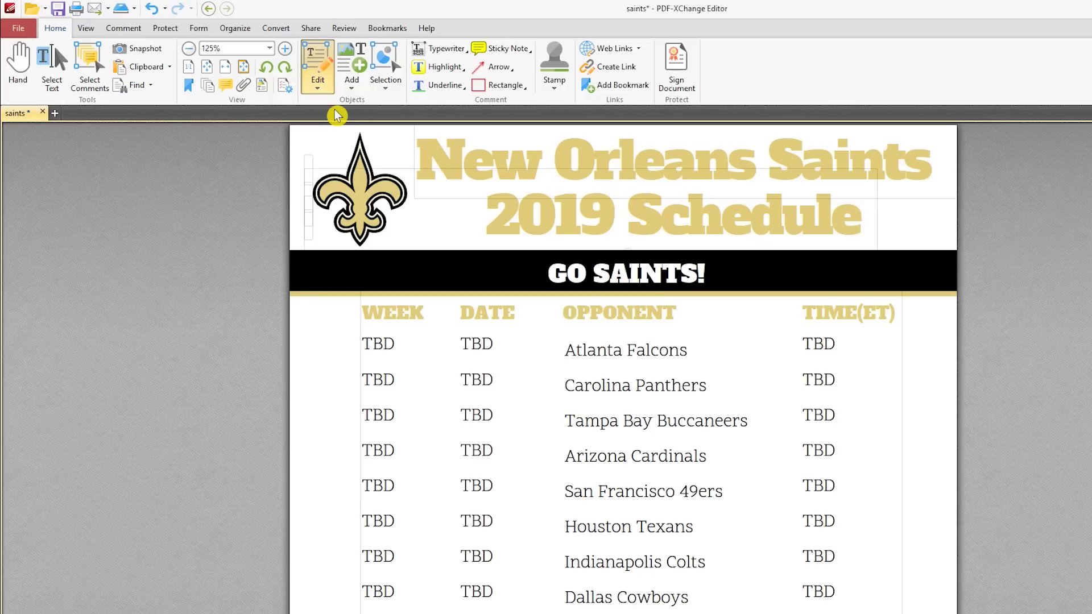
pyautogui.click(690, 356)
pyautogui.moveTo(692, 352); pyautogui.dragTo(628, 349)
pyautogui.write('Dirty Birds')
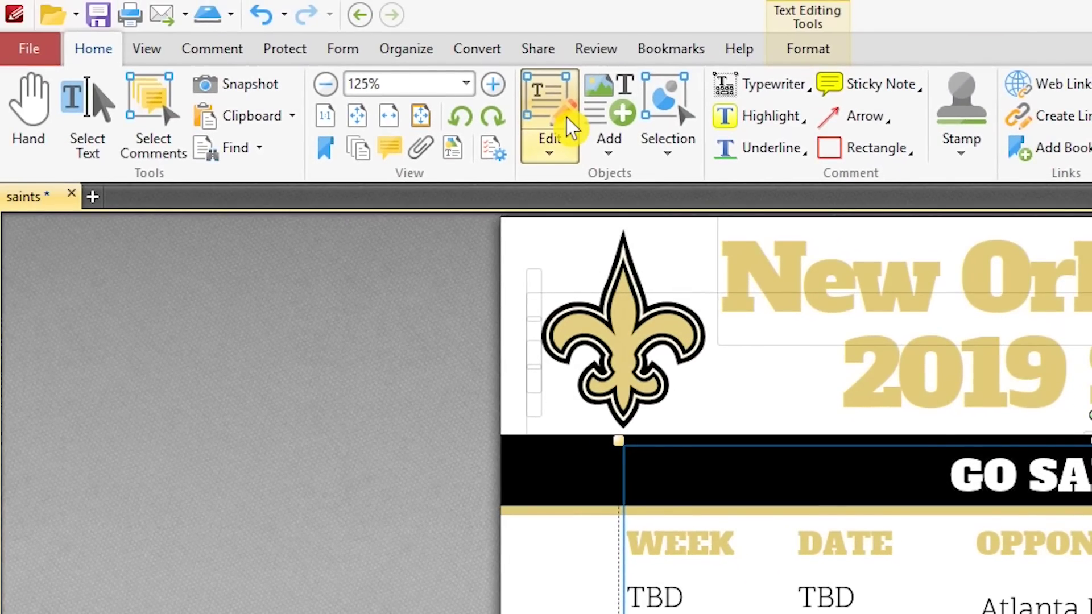
# Step: Show the File tab's Save As locations for the edited schedule
pyautogui.click(43, 53)
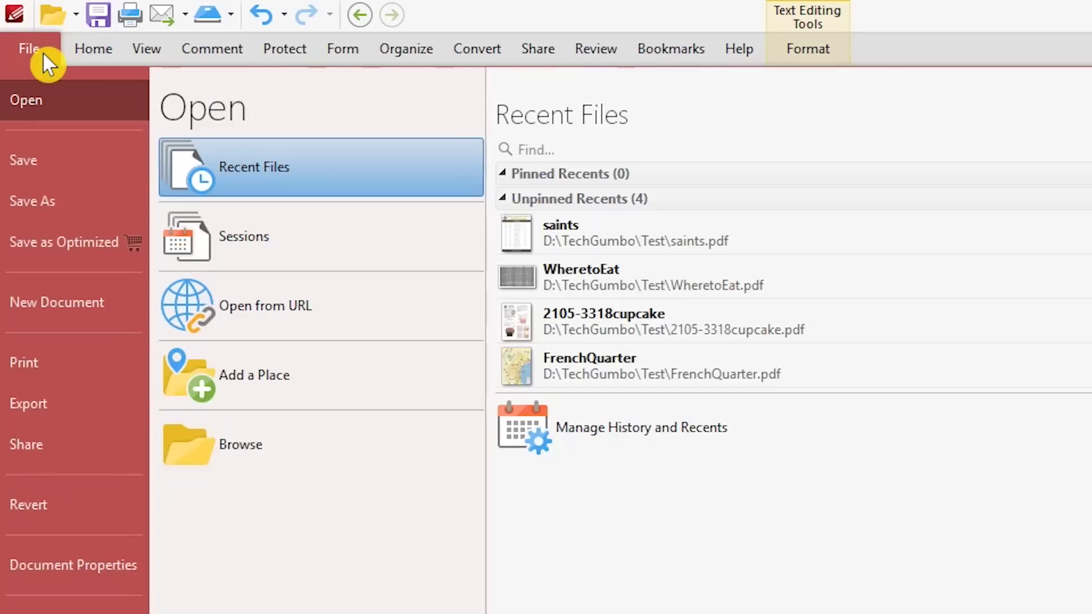
pyautogui.click(52, 206)
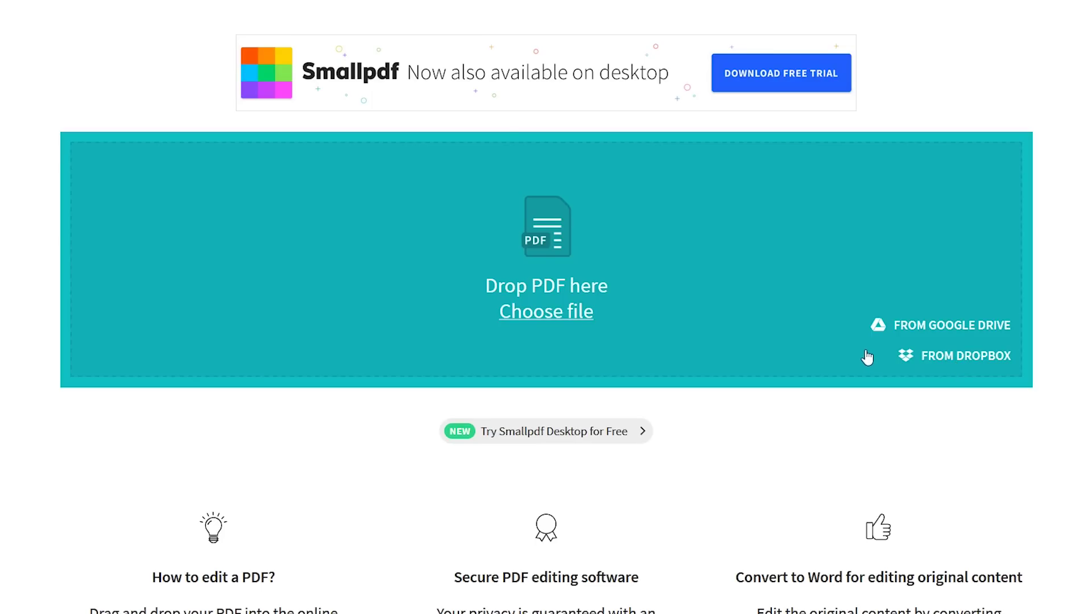
# Step: Upload 2105-3318cupcake.pdf into Smallpdf's online editor
pyautogui.click(569, 316)
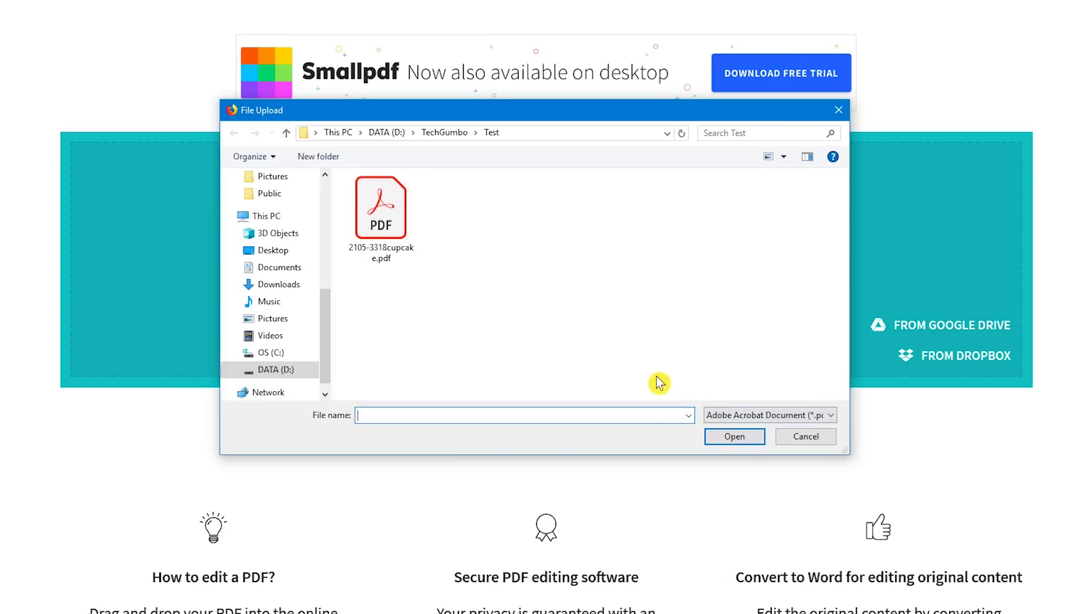
pyautogui.click(386, 227)
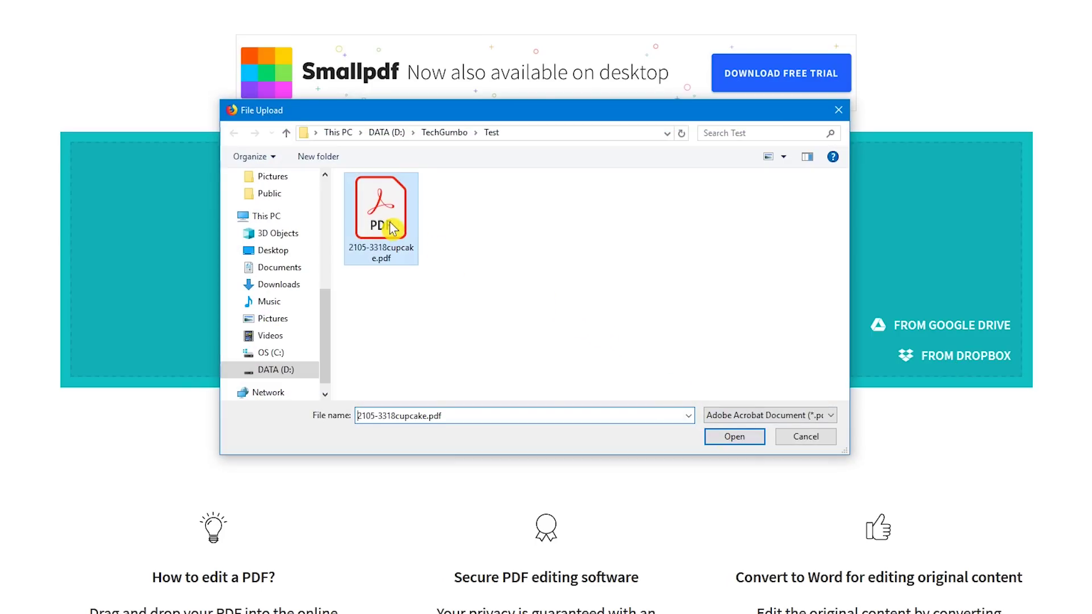
pyautogui.click(734, 437)
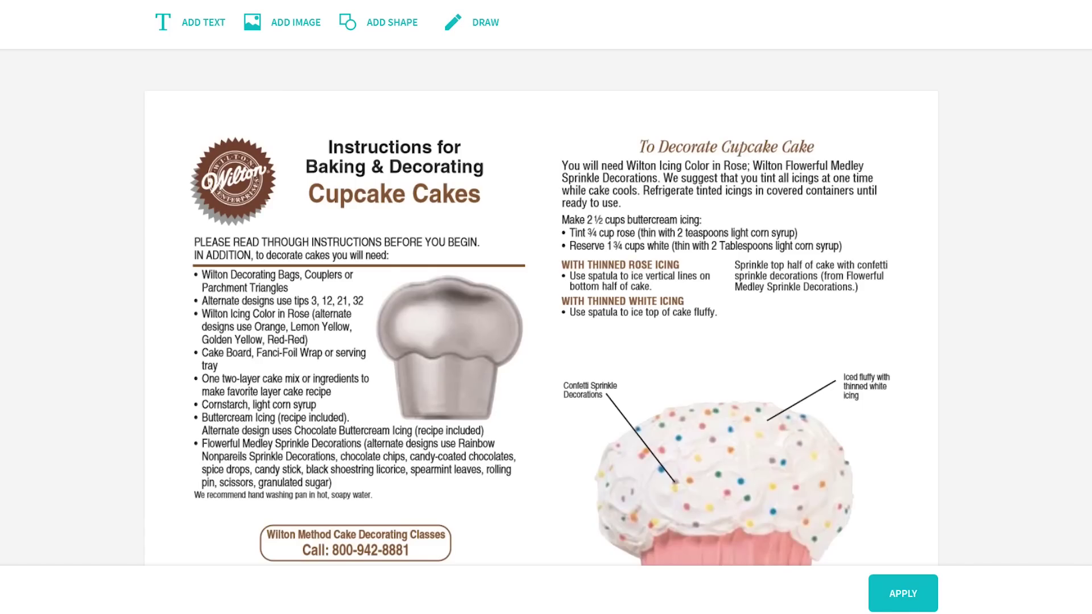
# Step: Add a 'Type your text' box, then try the image and shape tools without adding anything
pyautogui.click(170, 25)
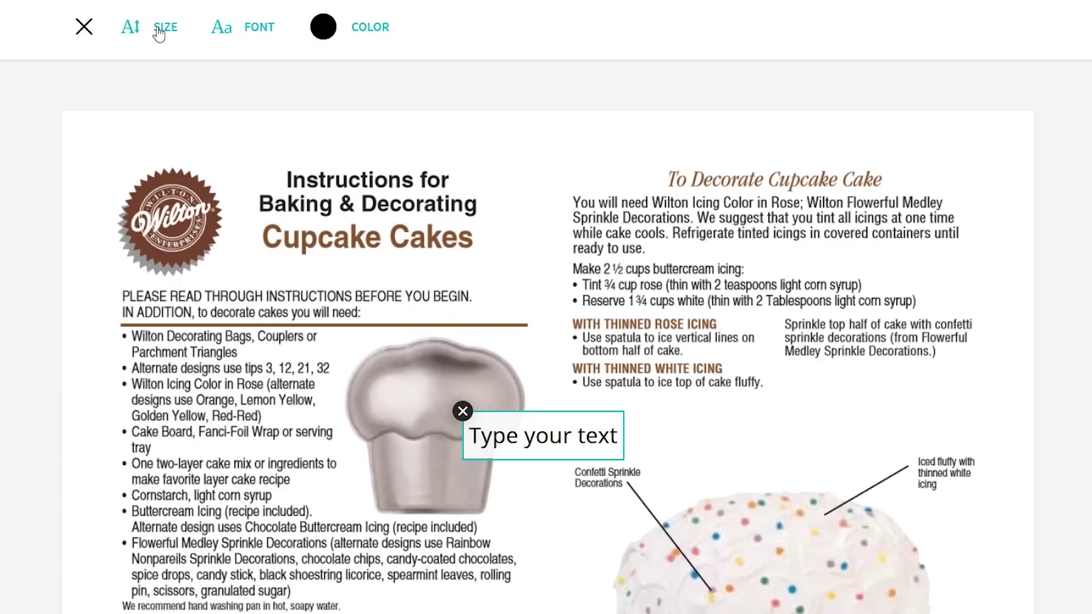
pyautogui.click(386, 36)
pyautogui.press('Escape')
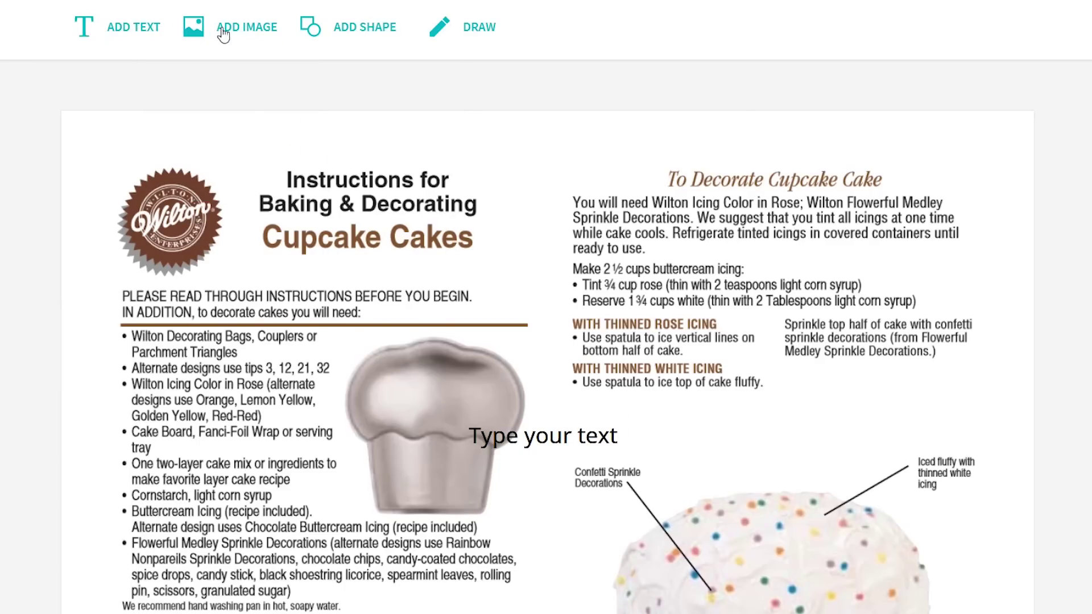
pyautogui.click(261, 35)
pyautogui.click(744, 500)
pyautogui.click(395, 33)
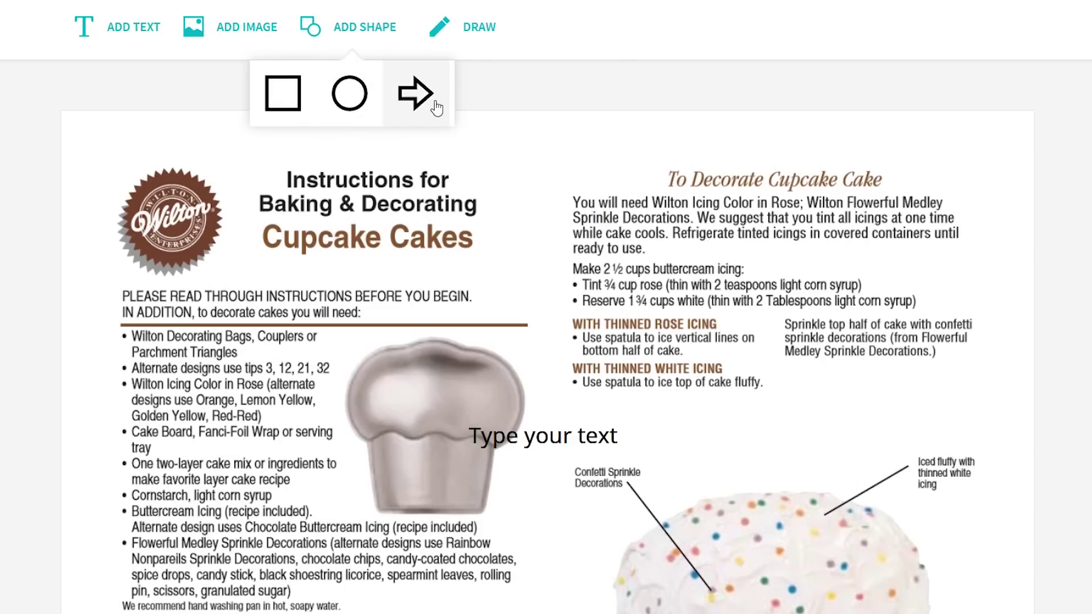
pyautogui.click(494, 109)
# Step: Draw a black freehand ellipse around the decorating instructions and apply the edits
pyautogui.click(473, 28)
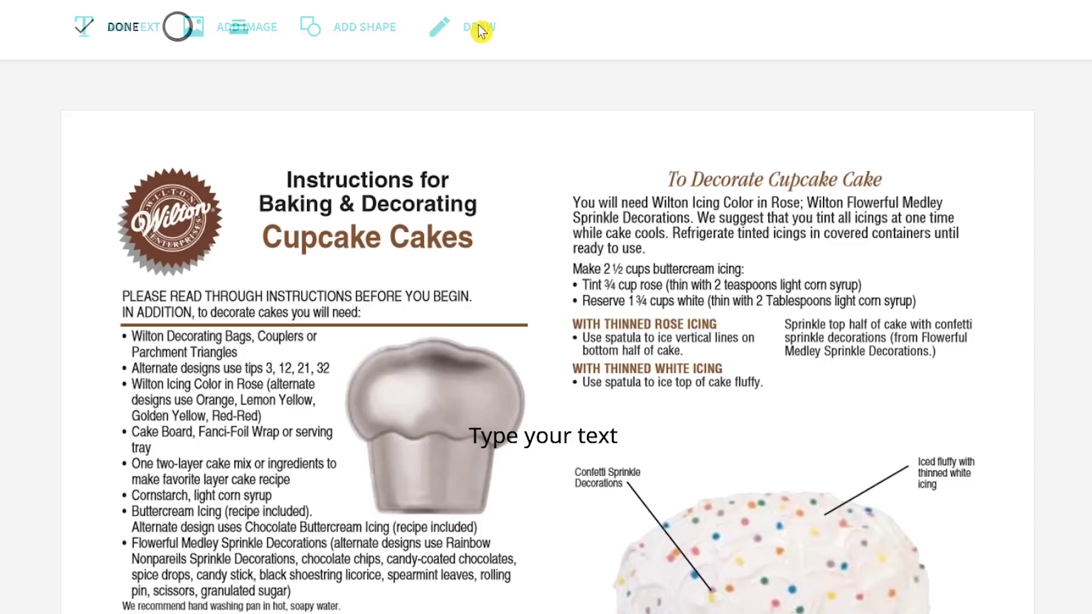
pyautogui.click(192, 28)
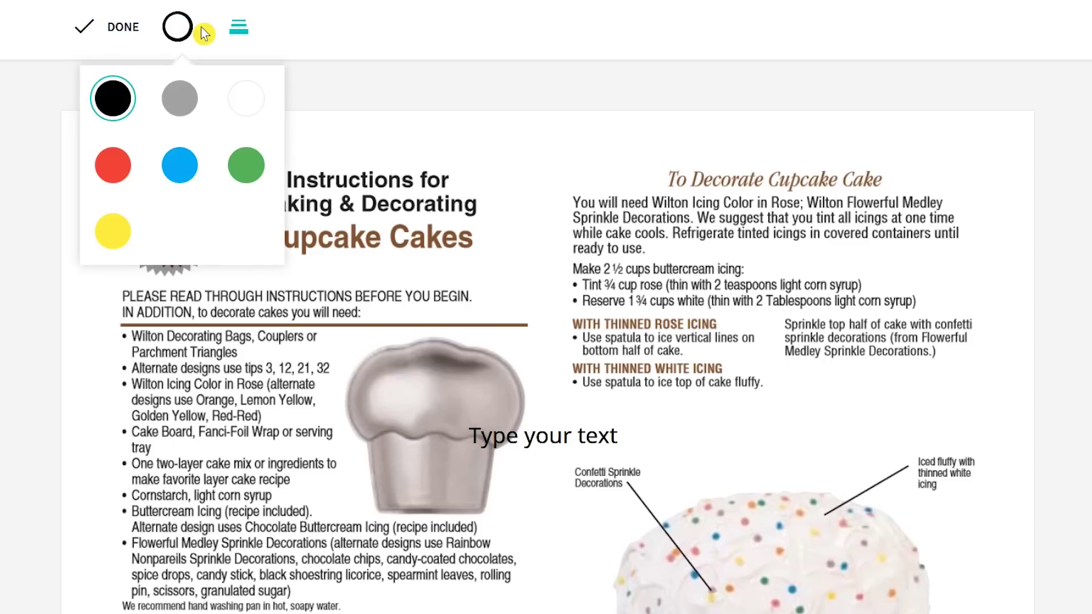
pyautogui.click(240, 29)
pyautogui.click(243, 29)
pyautogui.click(250, 27)
pyautogui.moveTo(637, 122)
pyautogui.mouseDown()
pyautogui.moveTo(808, 449)
pyautogui.moveTo(677, 115)
pyautogui.mouseUp()
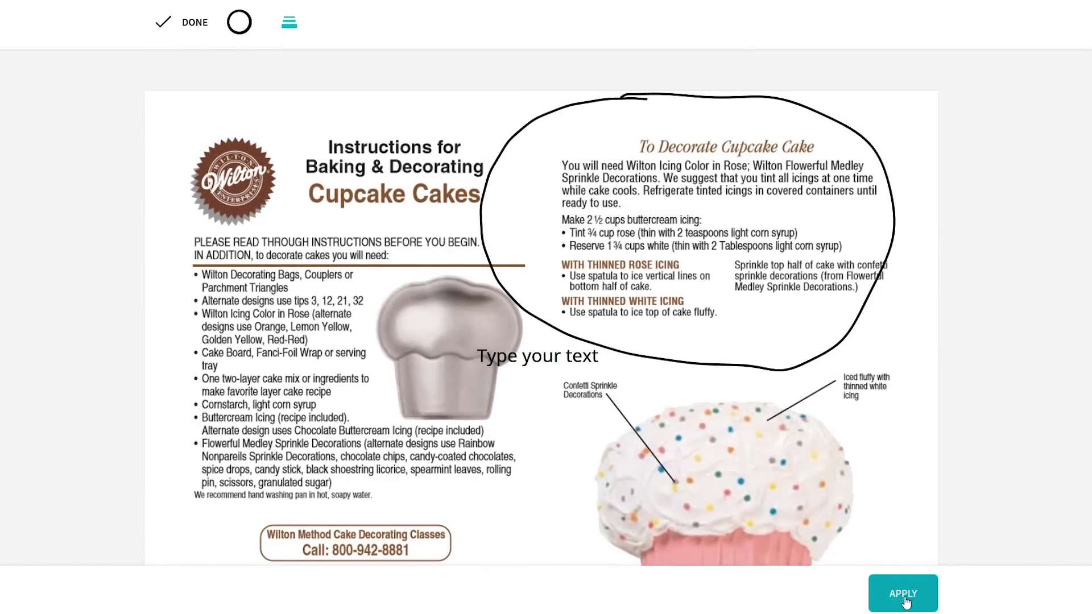
pyautogui.click(904, 595)
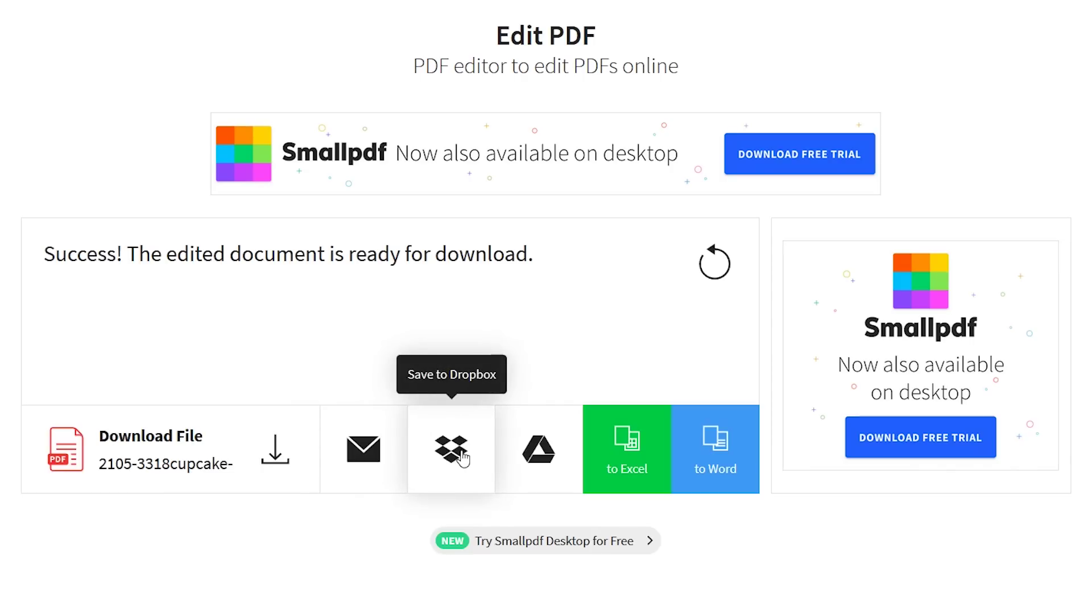
# Step: Try saving to Google Drive, dismiss its sign-in prompt, then choose conversion to Excel
pyautogui.click(539, 458)
pyautogui.click(658, 396)
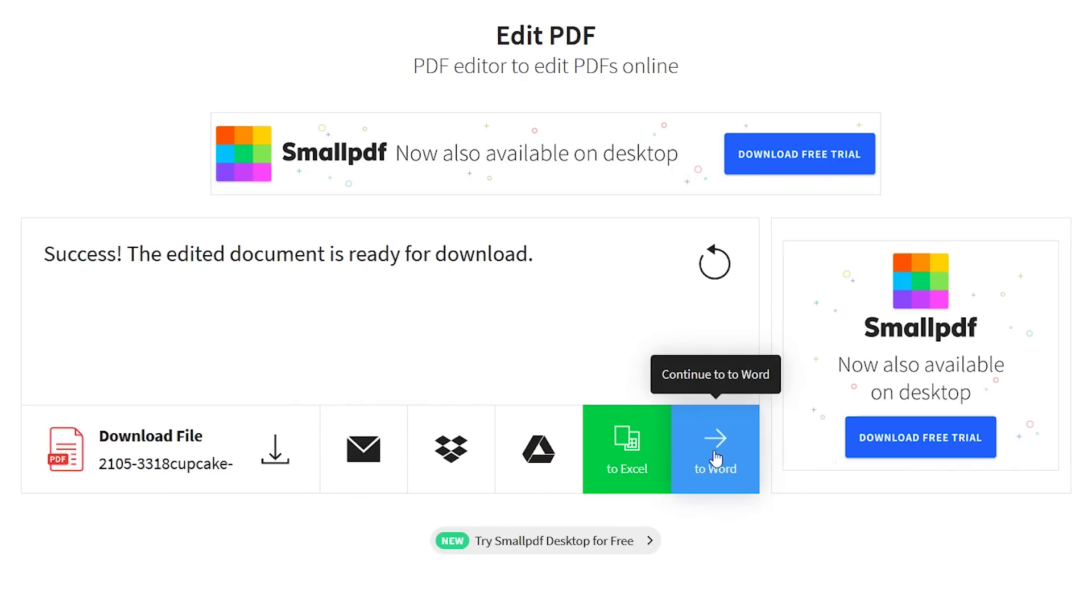
pyautogui.click(642, 465)
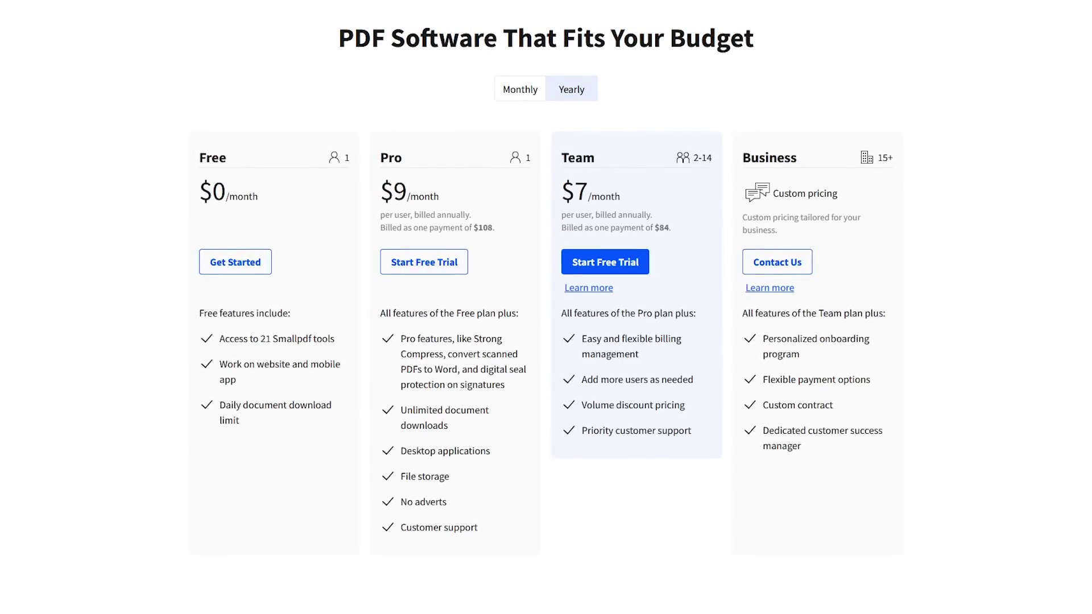